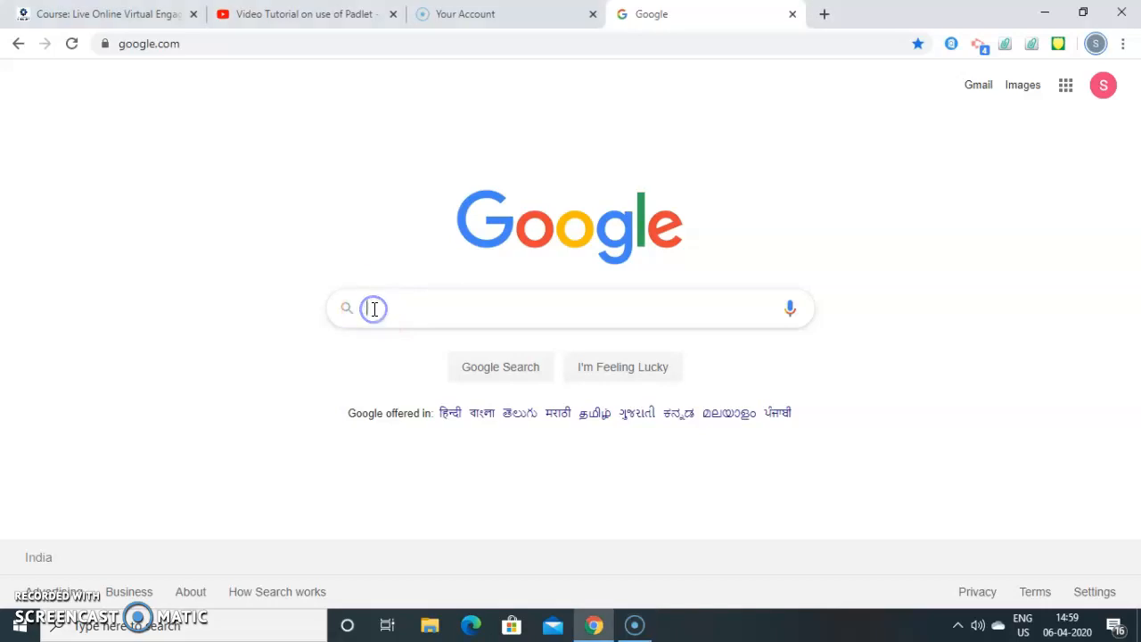
# Step: Search the web for "zoom" and open the official Zoom website
pyautogui.write('zoom')
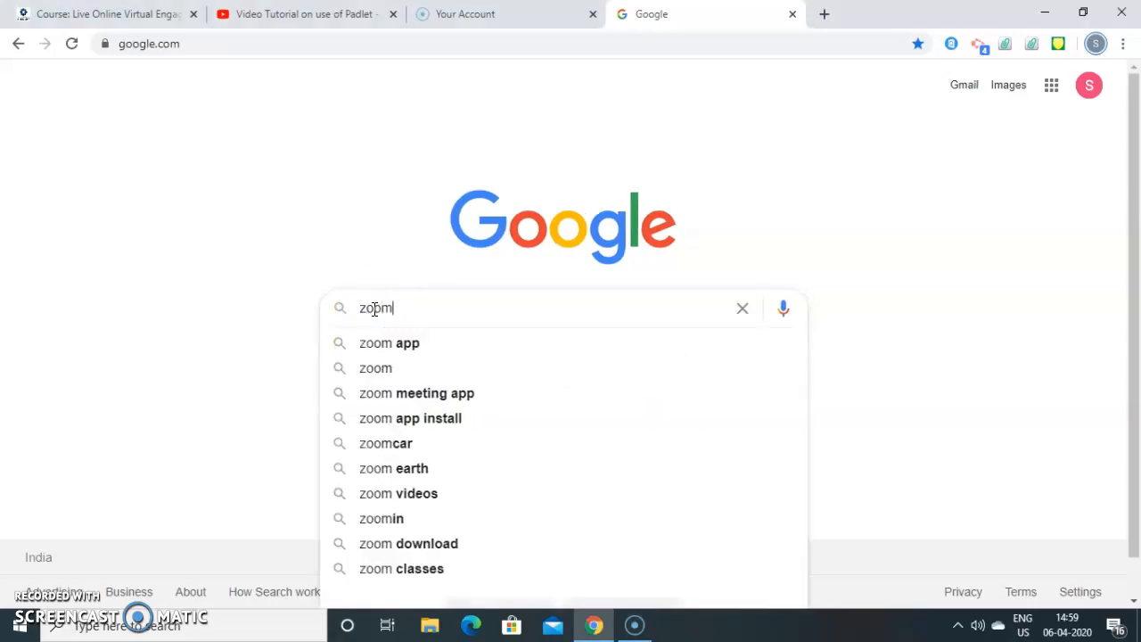
pyautogui.press('Return')
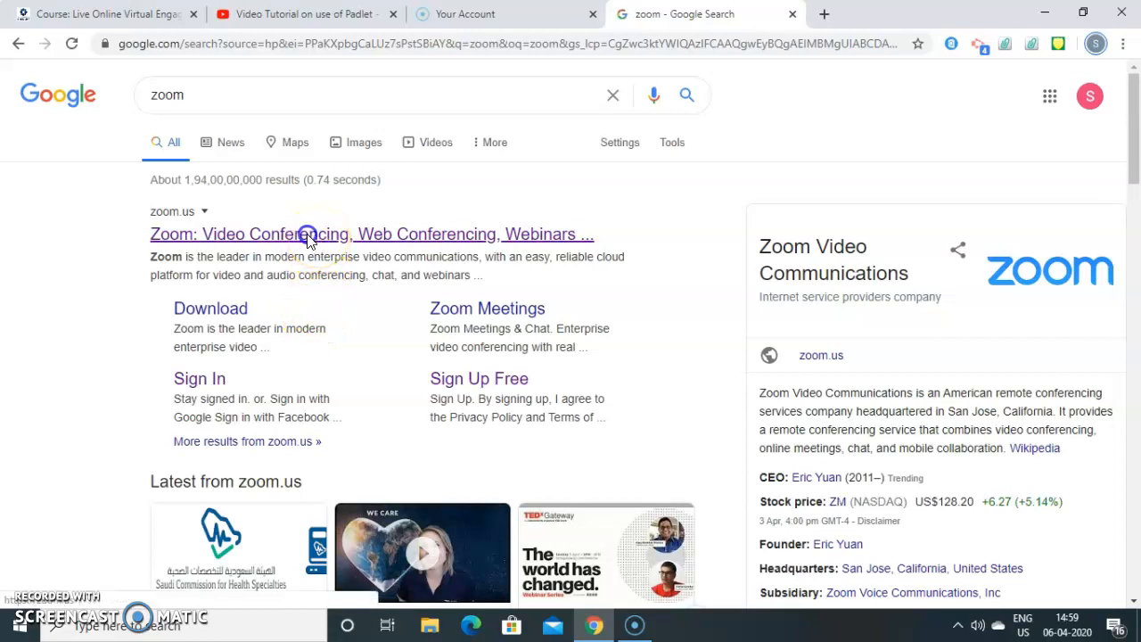
pyautogui.click(307, 239)
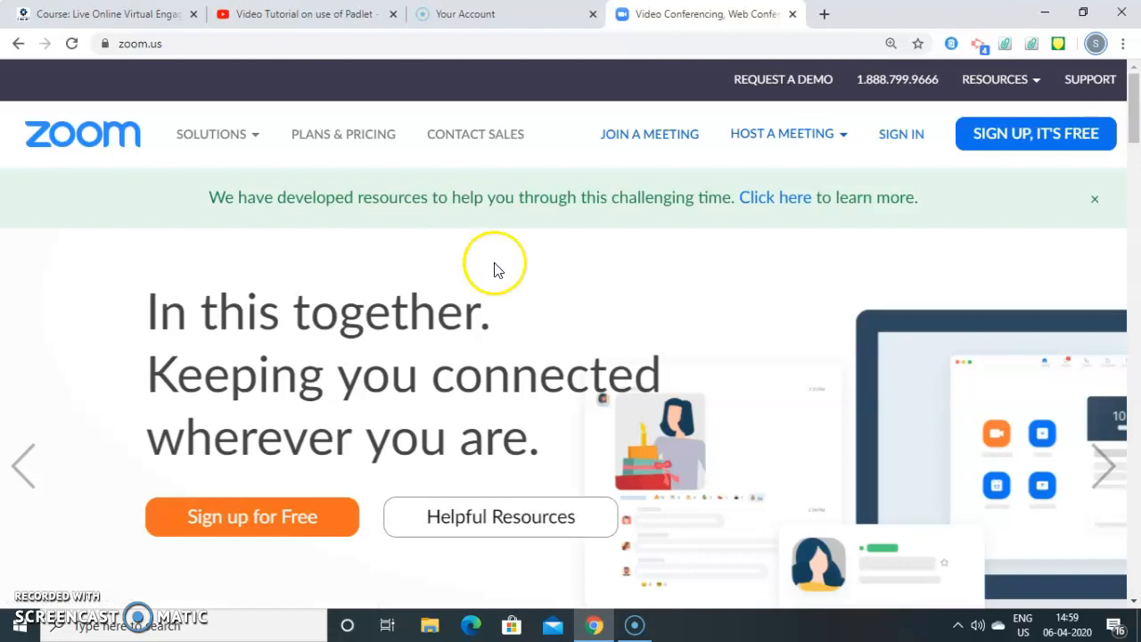
# Step: Sign in to Zoom from the free sign-up page with an existing Google account, entering its password, and dismiss the OneDrive notification
pyautogui.click(1025, 134)
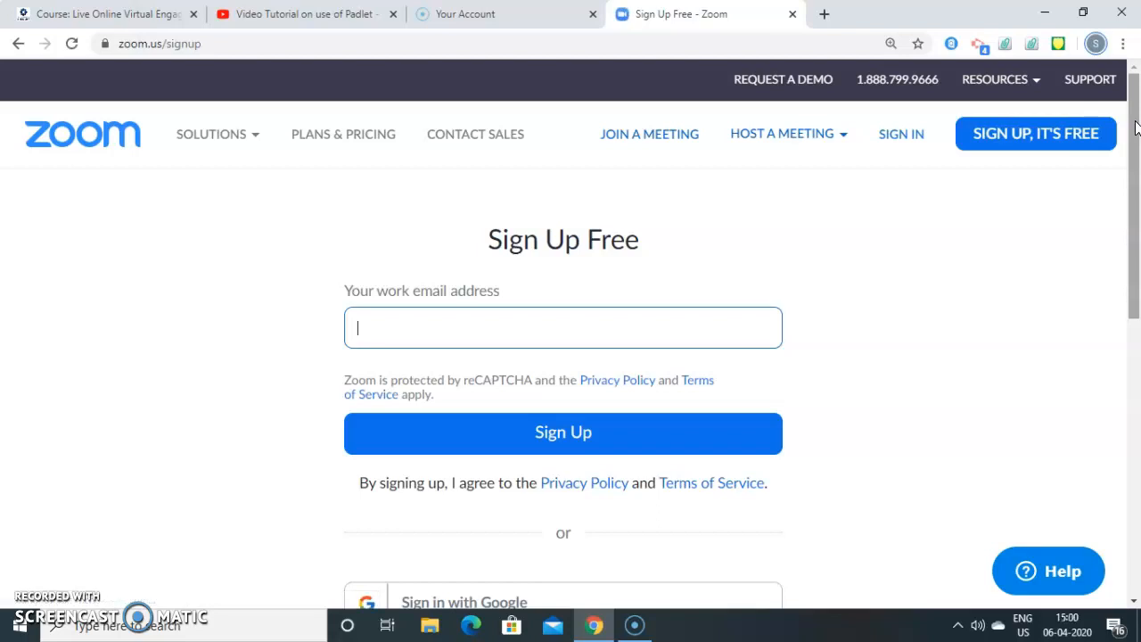
pyautogui.moveTo(1136, 127); pyautogui.dragTo(1136, 216)
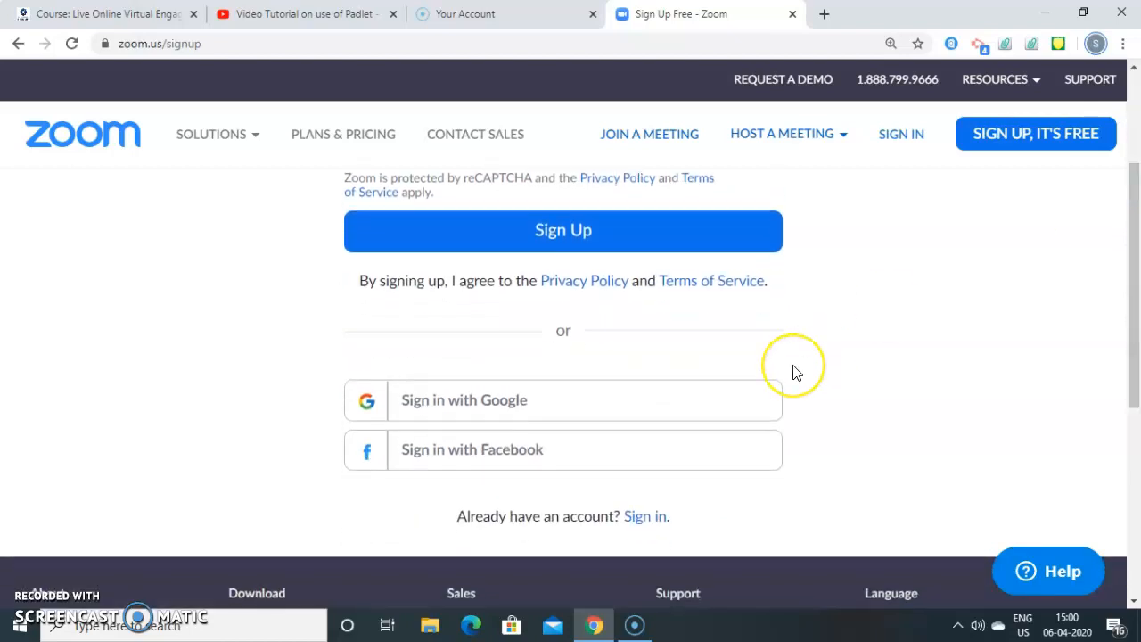
pyautogui.click(452, 408)
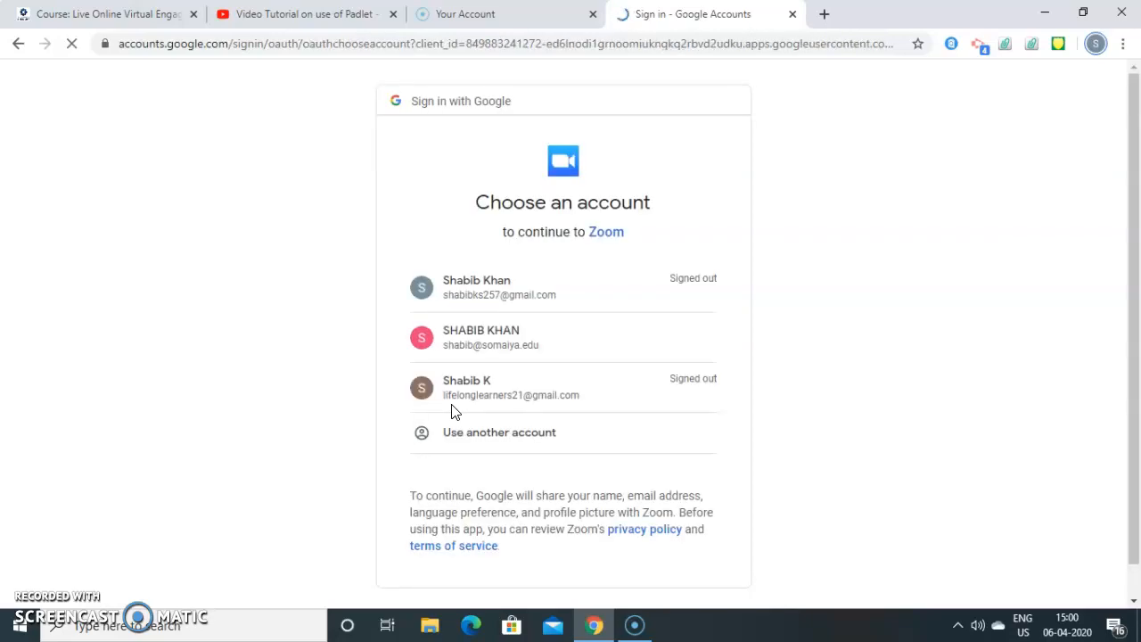
pyautogui.click(477, 291)
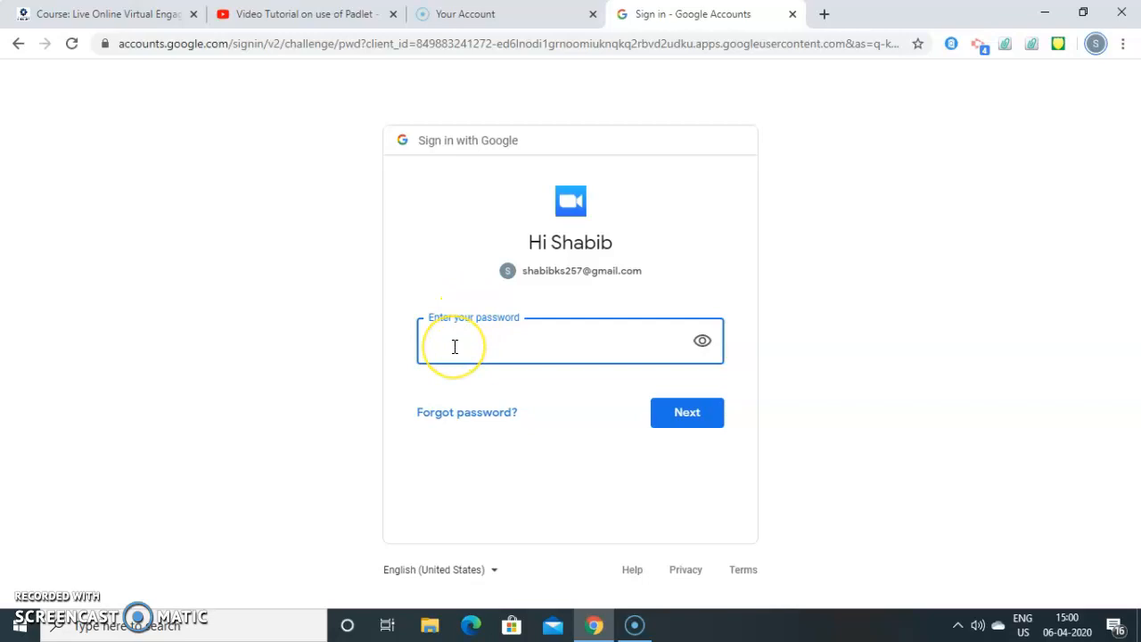
pyautogui.write('***********')
pyautogui.press('Return')
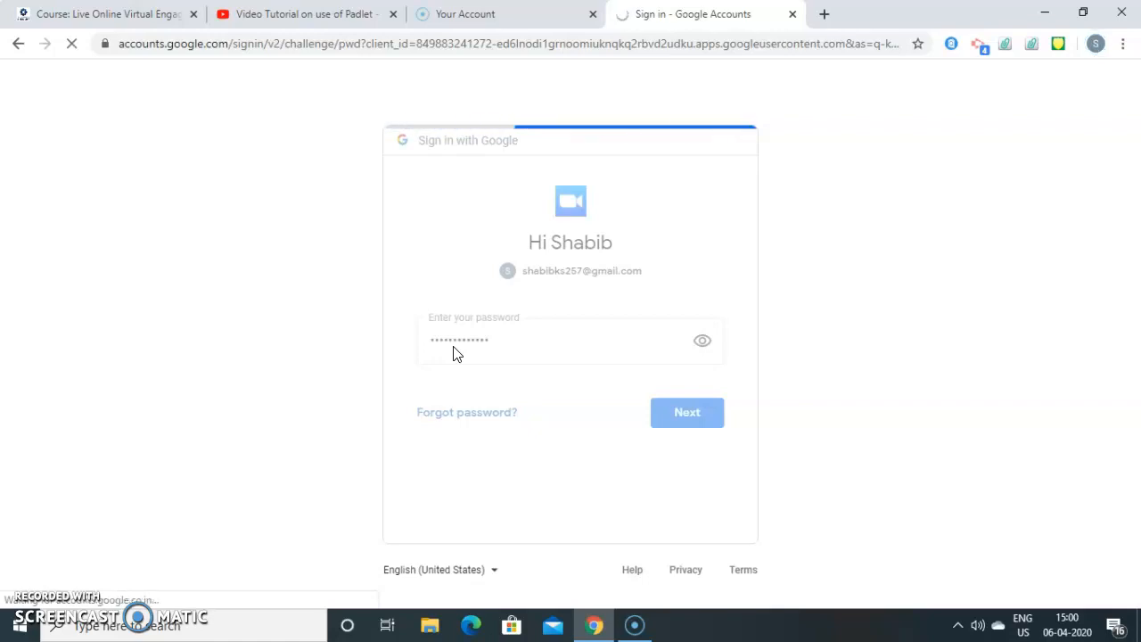
pyautogui.click(365, 328)
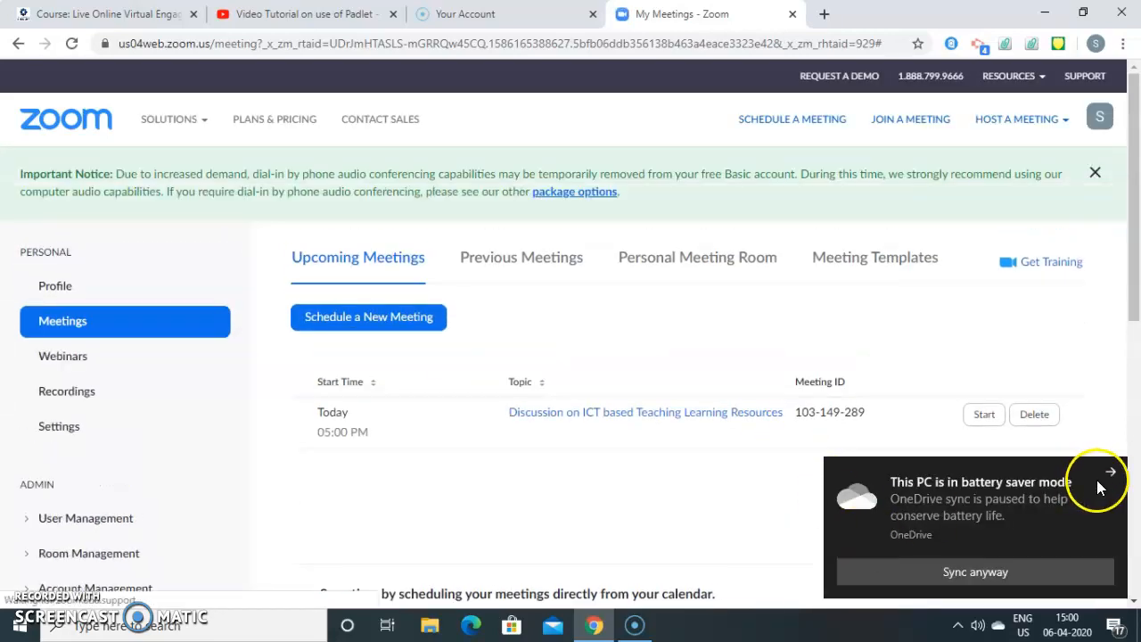
pyautogui.click(1111, 473)
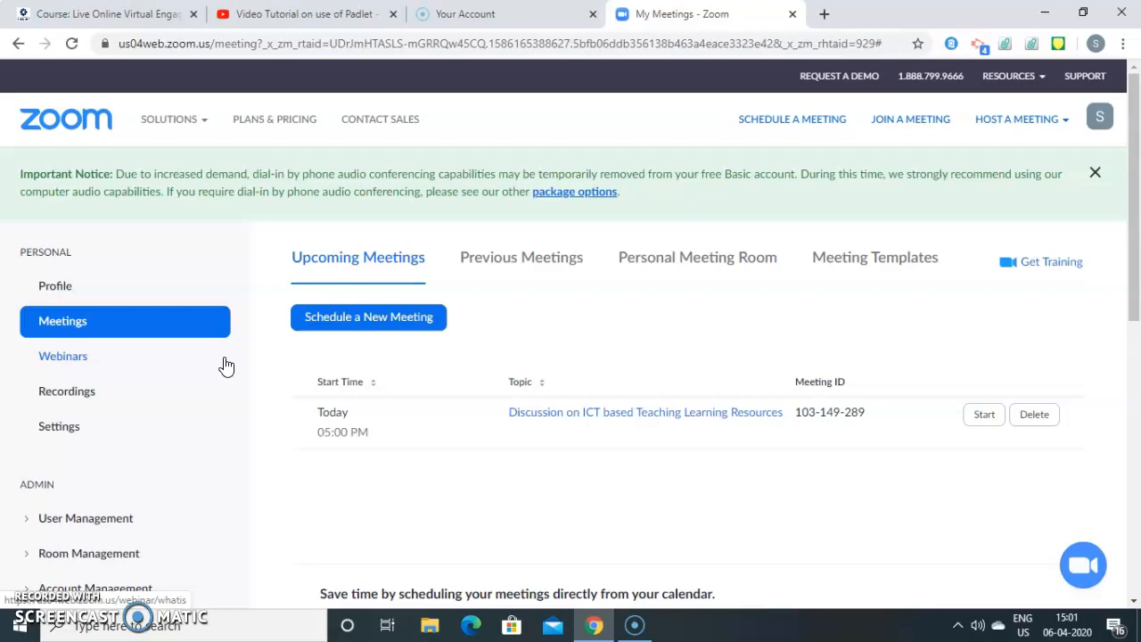
# Step: Start scheduling a new meeting from the upcoming meetings page
pyautogui.click(366, 327)
pyautogui.click(367, 312)
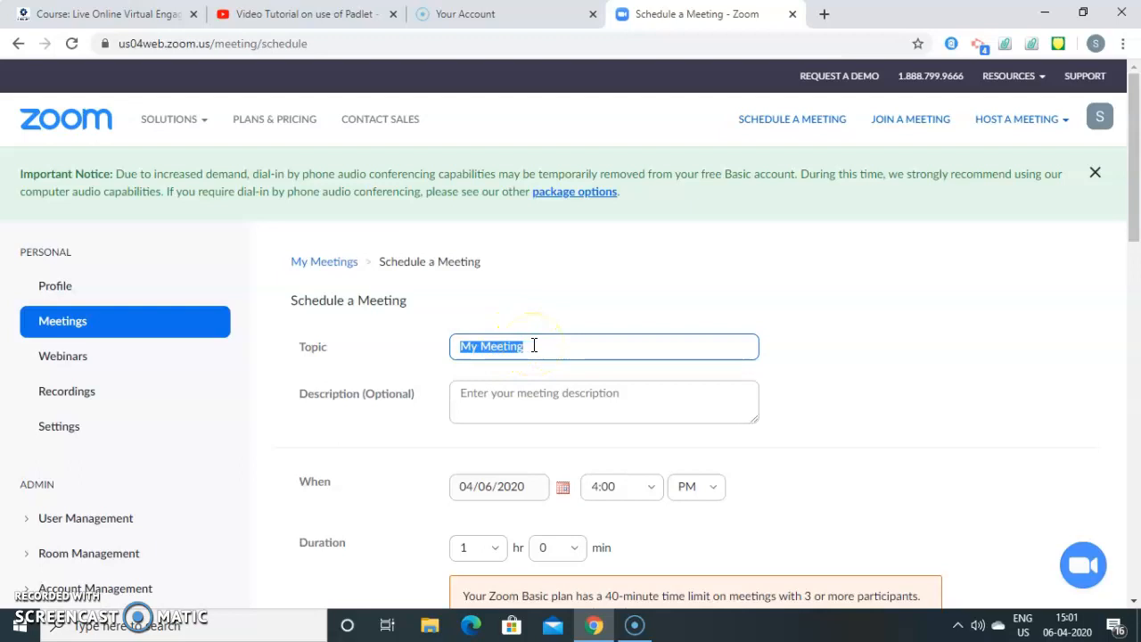
pyautogui.hotkey('ctrl', '+')
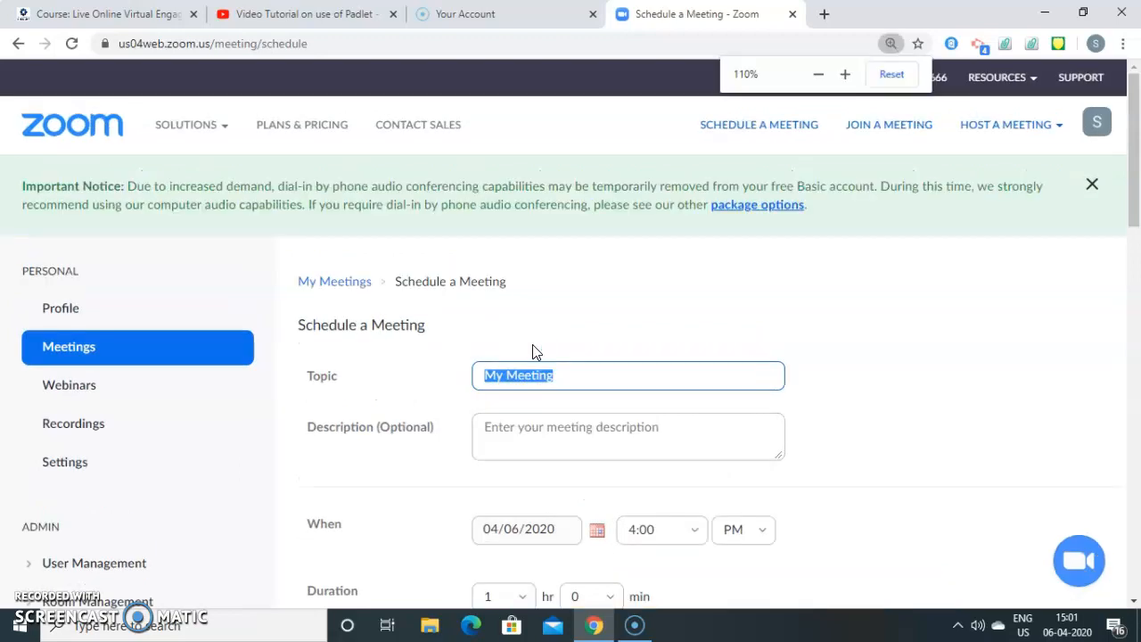
pyautogui.hotkey('ctrl', '+')
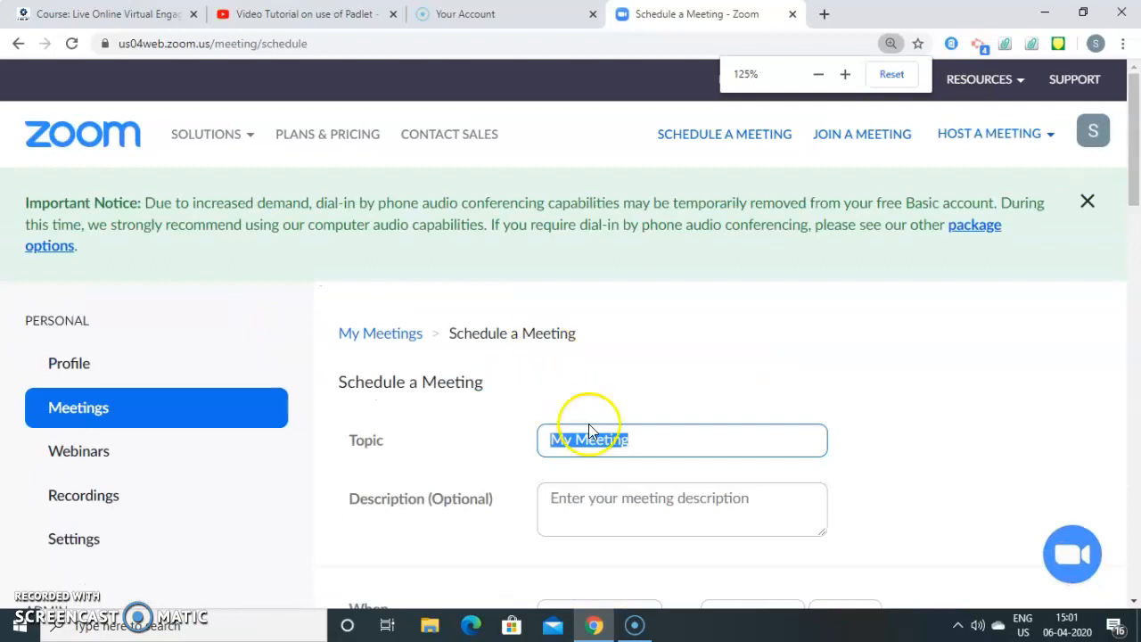
pyautogui.moveTo(1135, 138); pyautogui.dragTo(1135, 182)
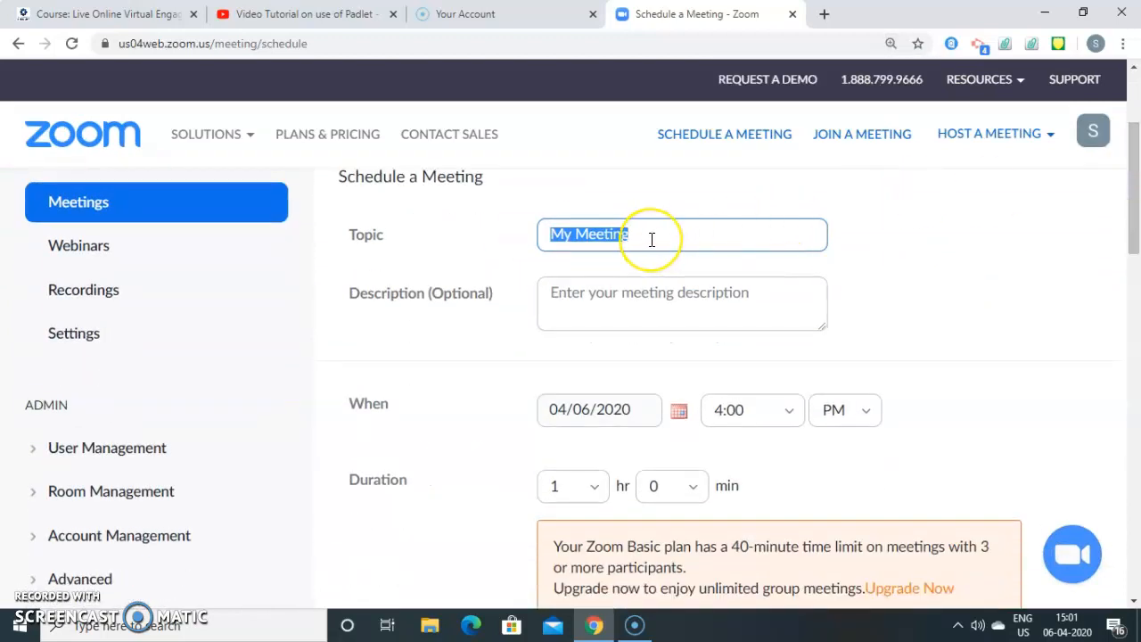
# Step: Set the meeting topic to "Revision on Microbes in Terrestrial Environment." and the description to "Revision session."
pyautogui.press('BackSpace')
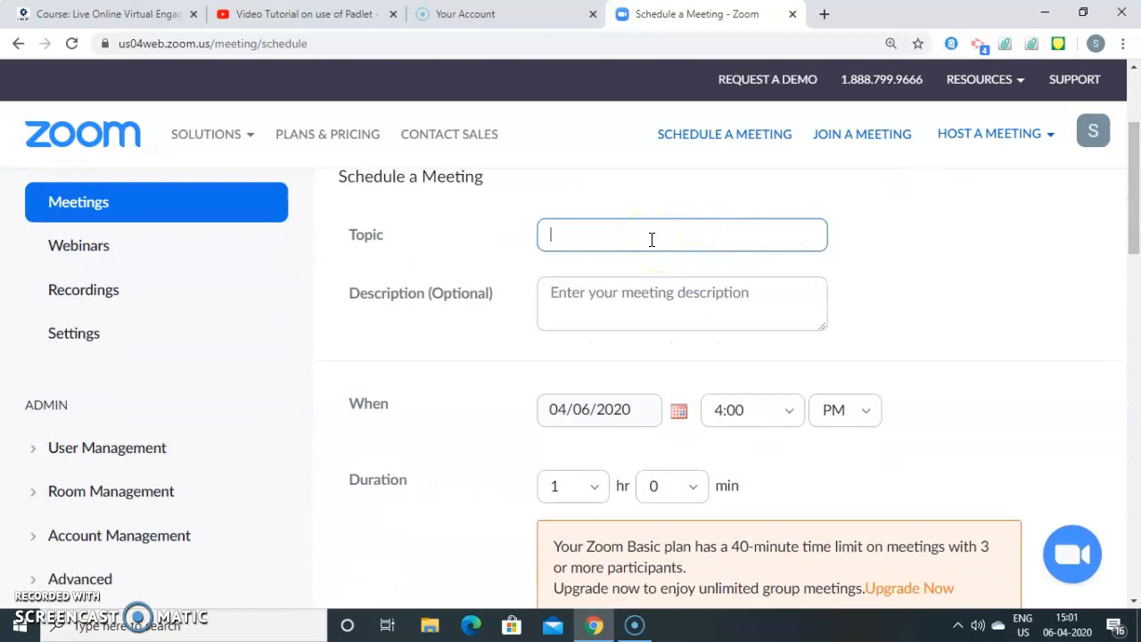
pyautogui.write('Revision on ')
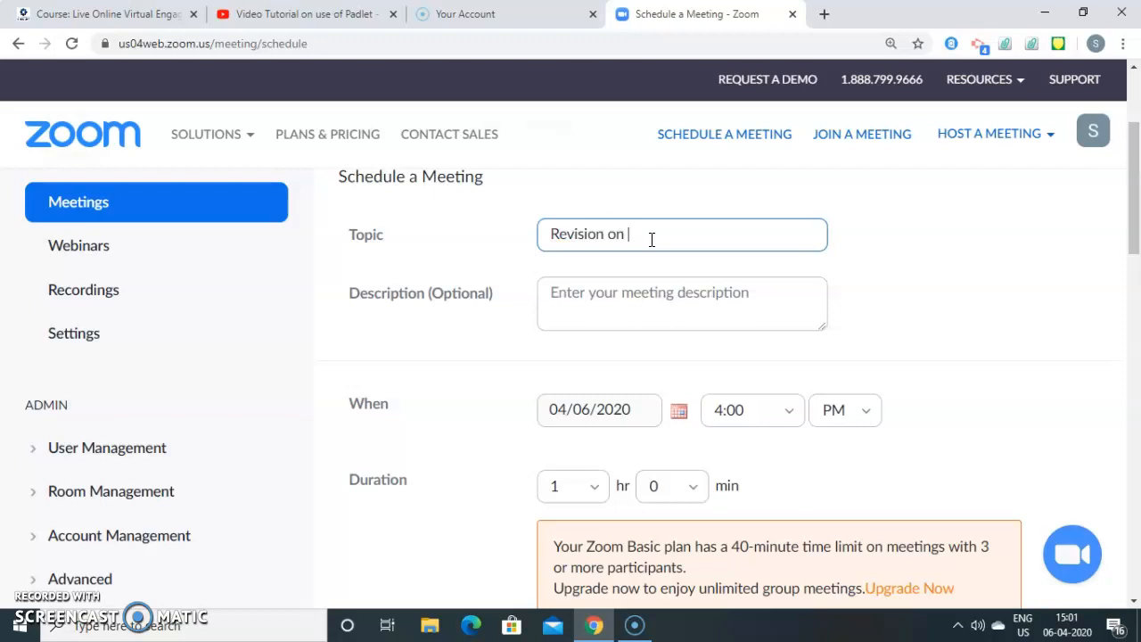
pyautogui.write('Microbes in Terrestrial E')
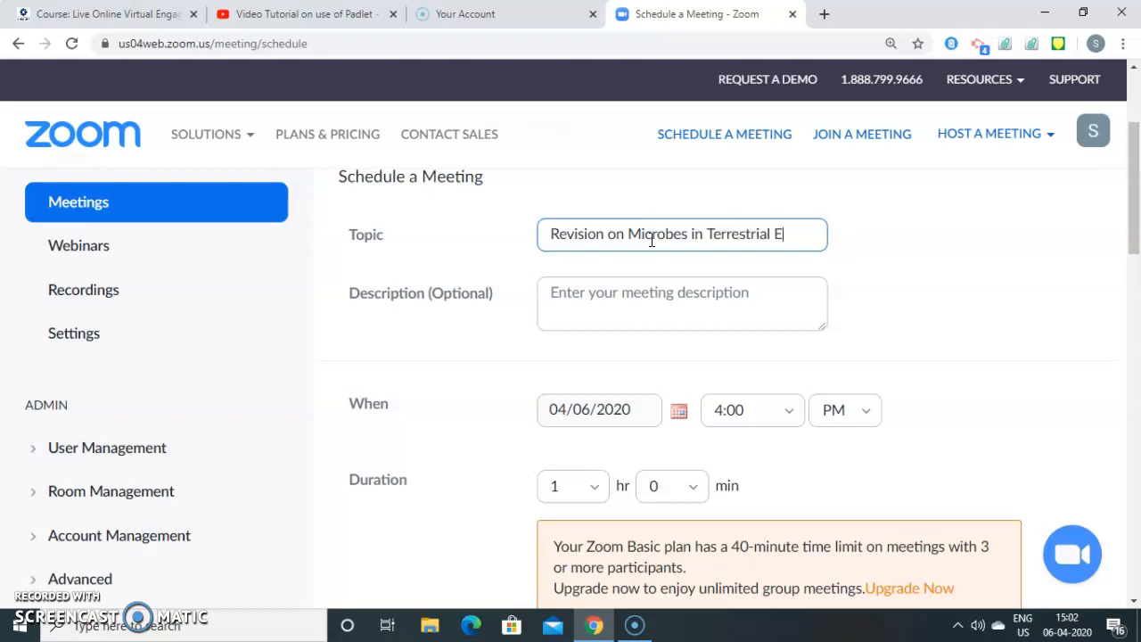
pyautogui.write('nvironment.')
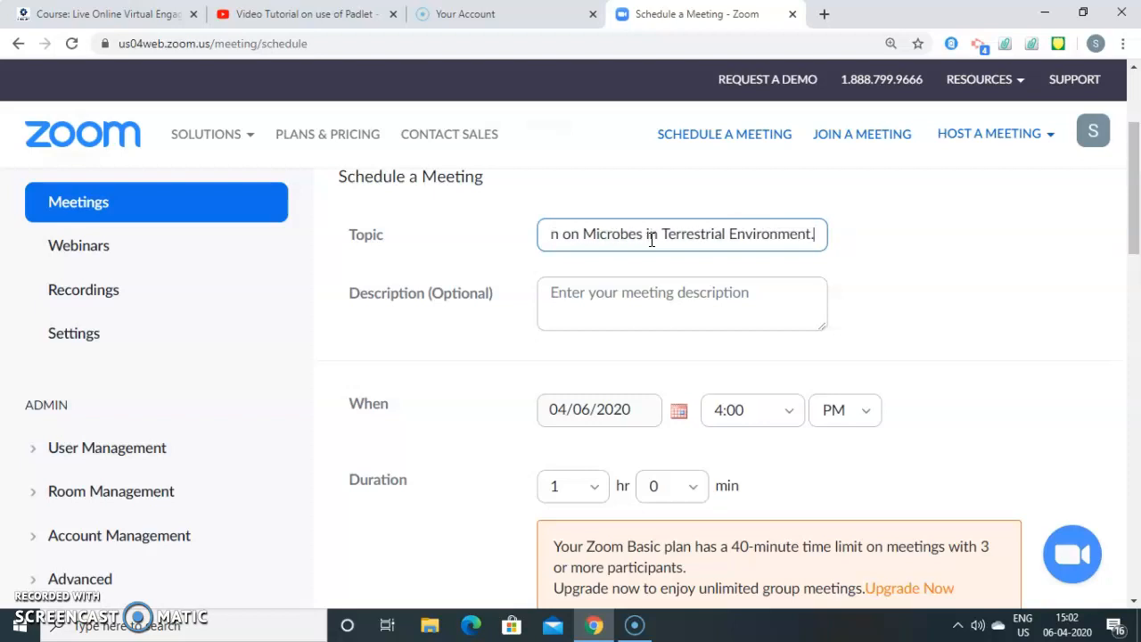
pyautogui.click(639, 286)
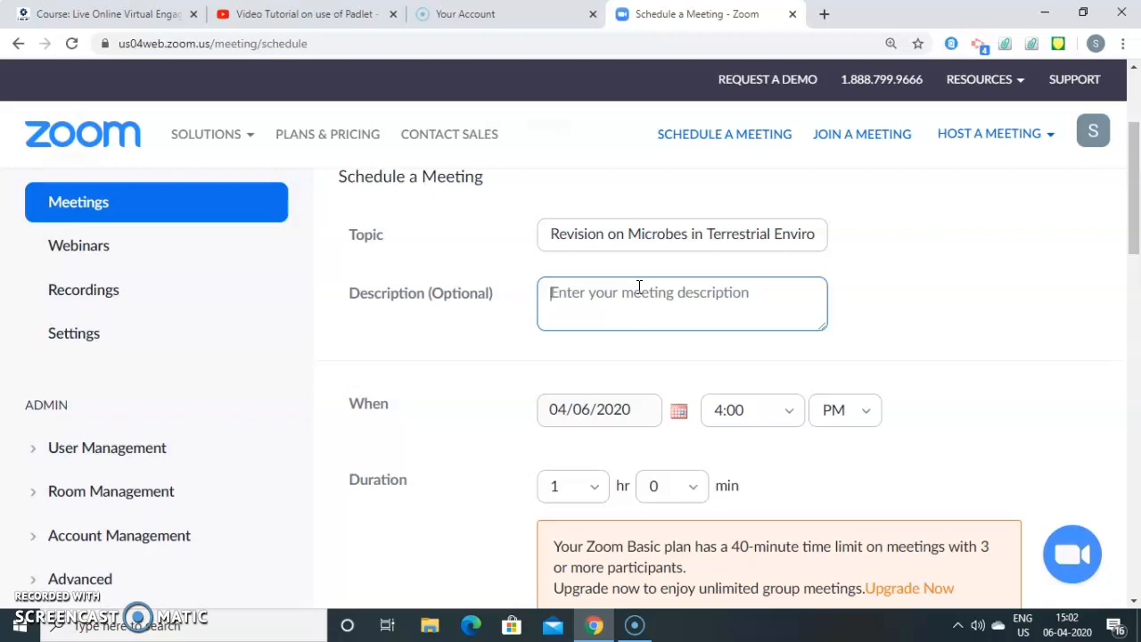
pyautogui.write('Revision session.')
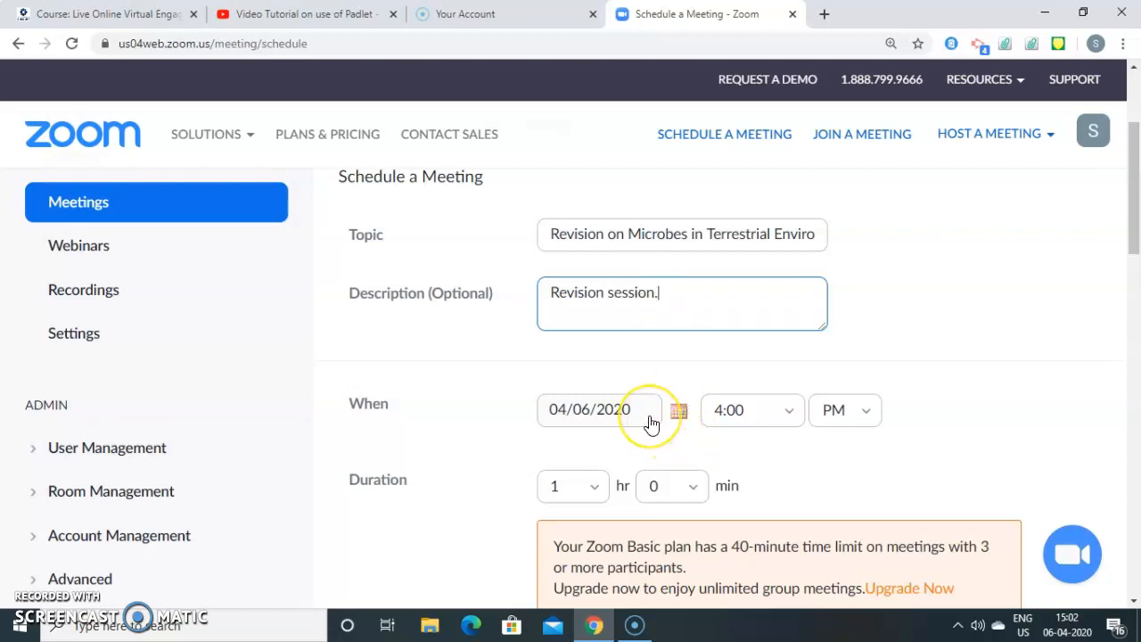
# Step: Set the meeting date to 04/07/2020 and the start time to 6:00 PM
pyautogui.click(681, 411)
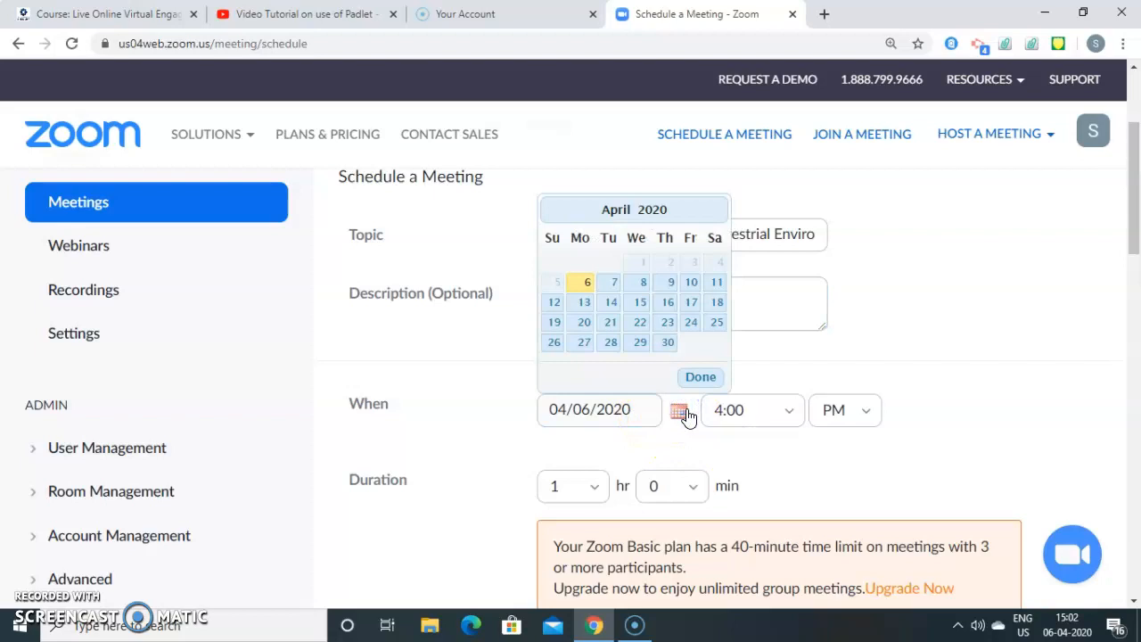
pyautogui.click(609, 282)
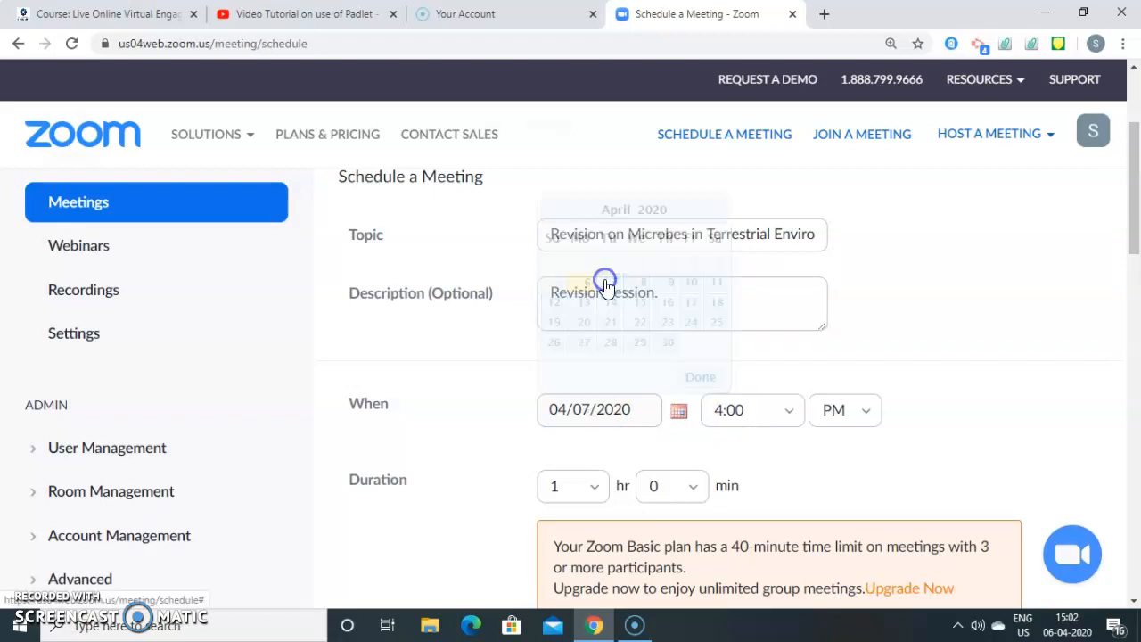
pyautogui.click(790, 412)
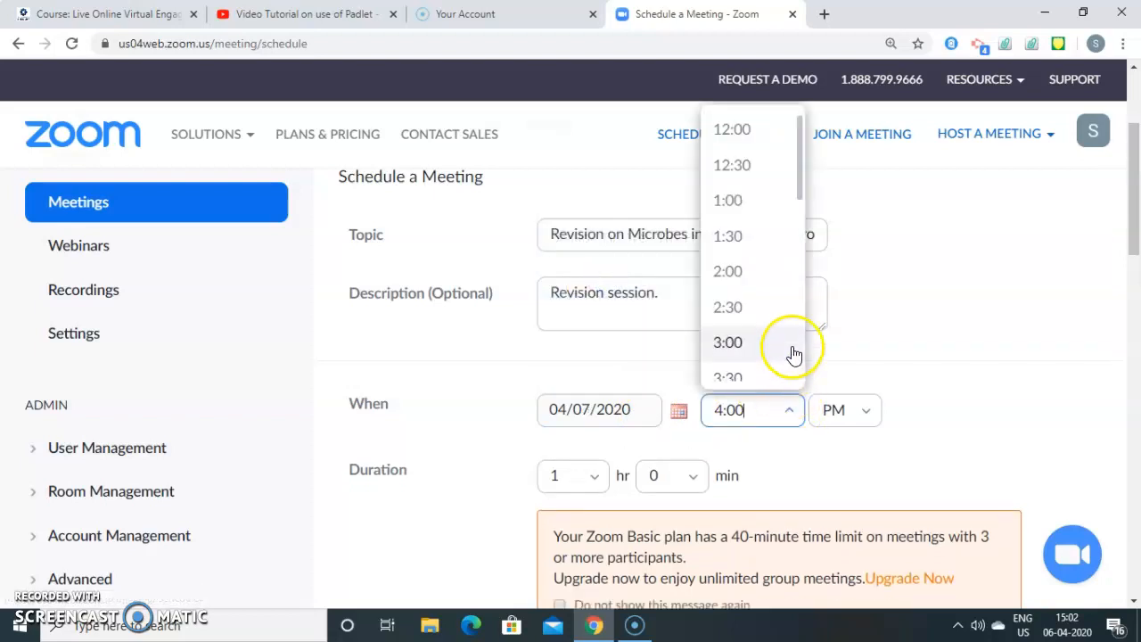
pyautogui.moveTo(798, 191); pyautogui.dragTo(803, 282)
pyautogui.click(747, 273)
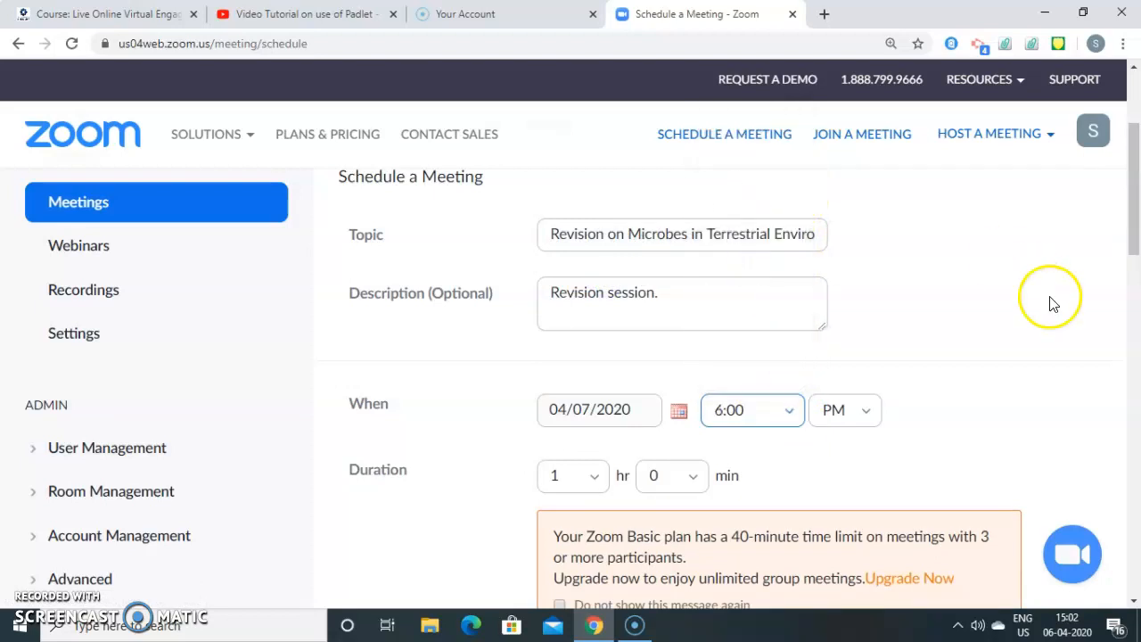
# Step: Set the meeting duration to 0 hr 30 min and dismiss the antivirus update notification
pyautogui.moveTo(1136, 238); pyautogui.dragTo(1136, 248)
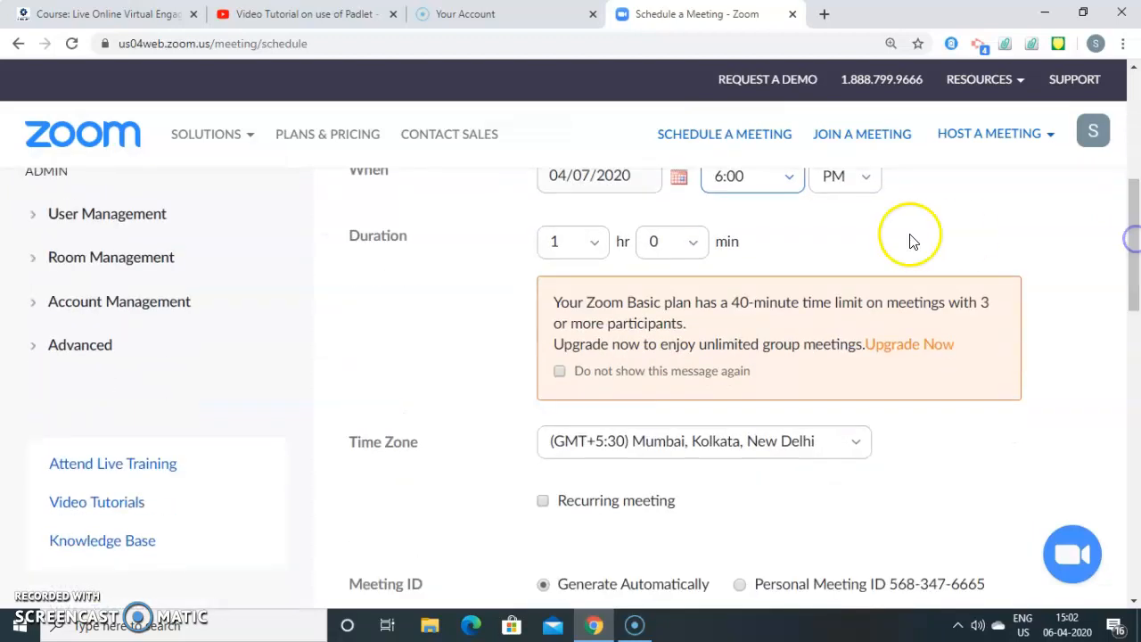
pyautogui.click(595, 246)
pyautogui.click(567, 286)
pyautogui.click(695, 249)
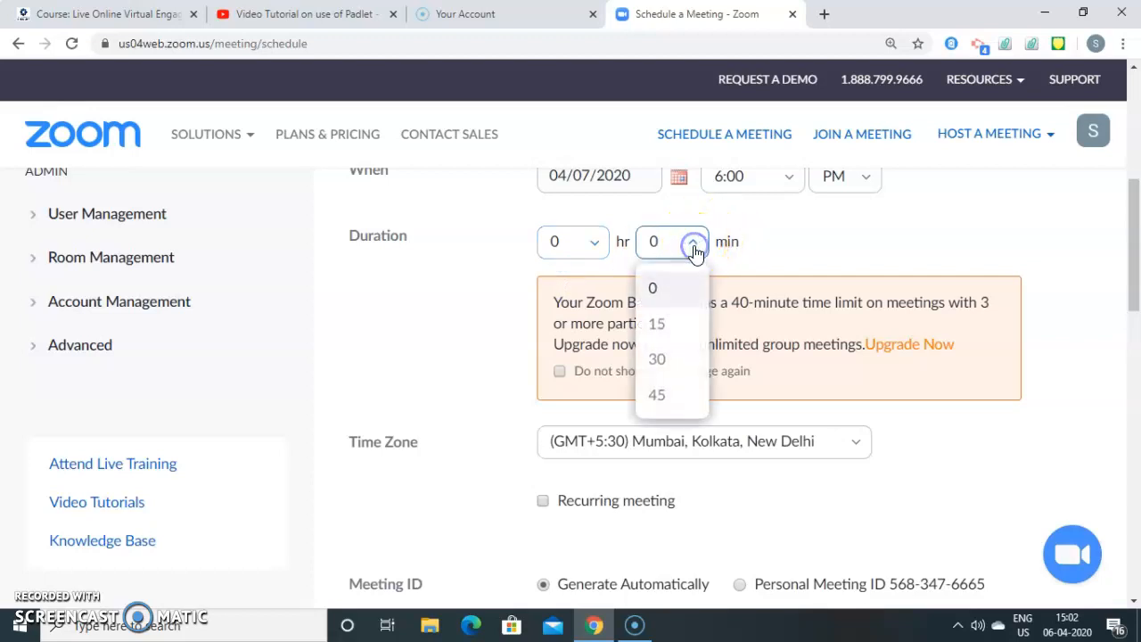
pyautogui.click(666, 359)
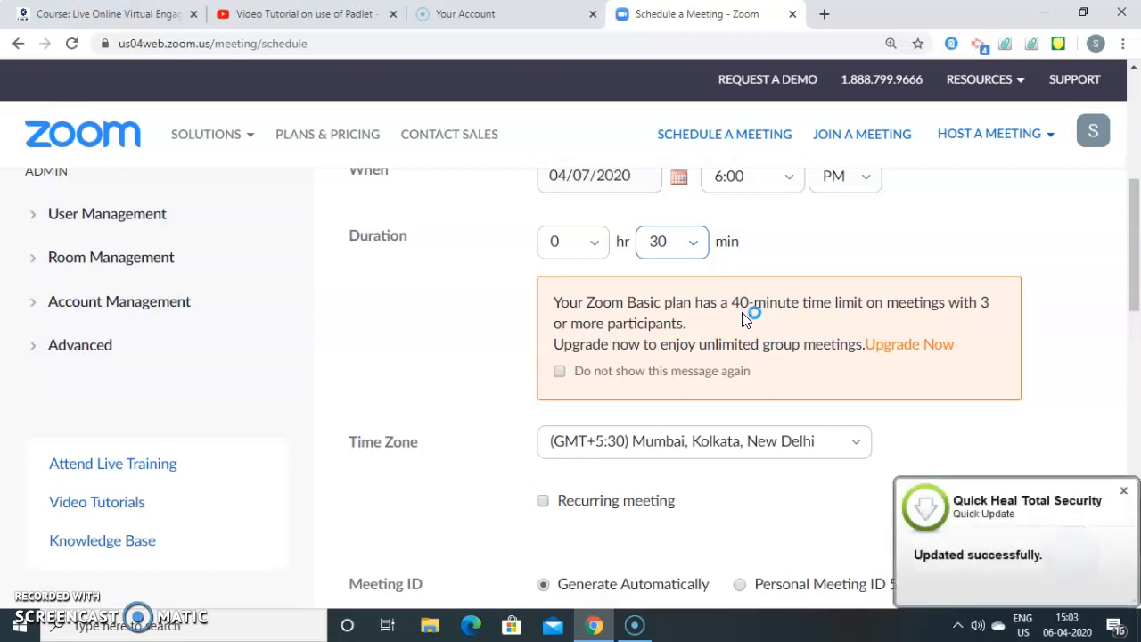
pyautogui.click(1124, 492)
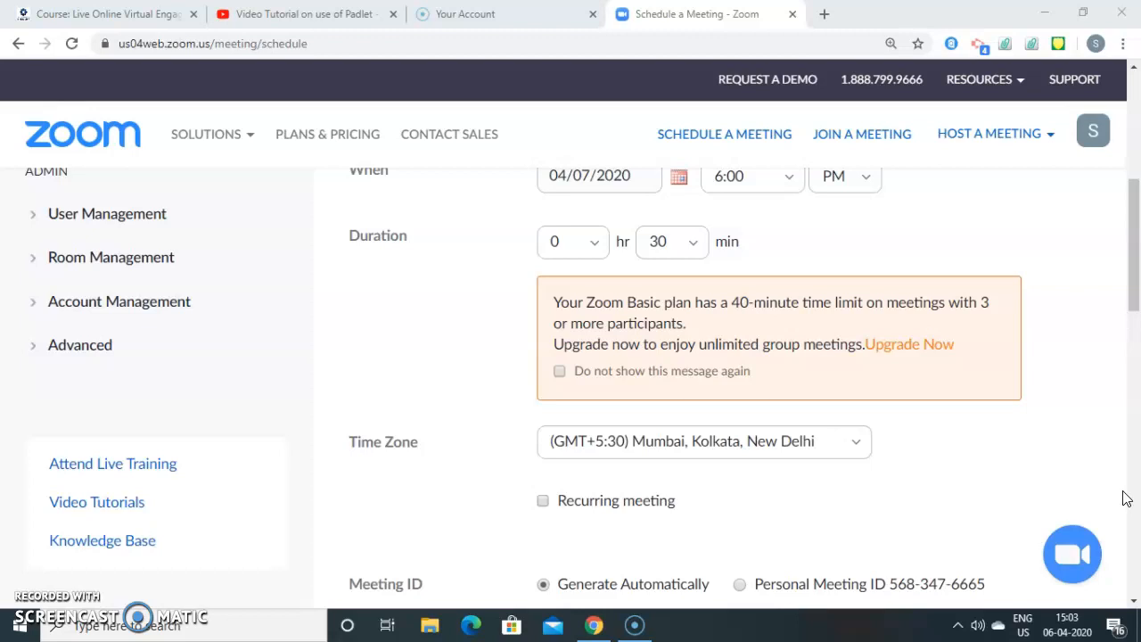
# Step: Review the meeting ID and password settings, and choose off for both host and participant video
pyautogui.moveTo(1130, 225); pyautogui.dragTo(1136, 259)
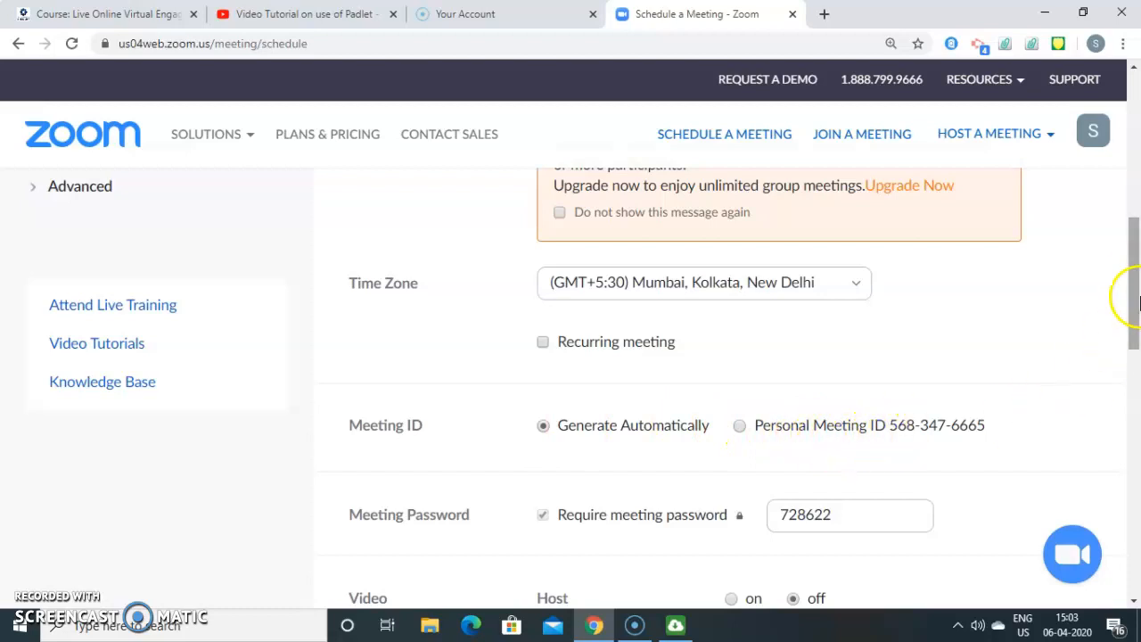
pyautogui.moveTo(1133, 276); pyautogui.dragTo(1133, 312)
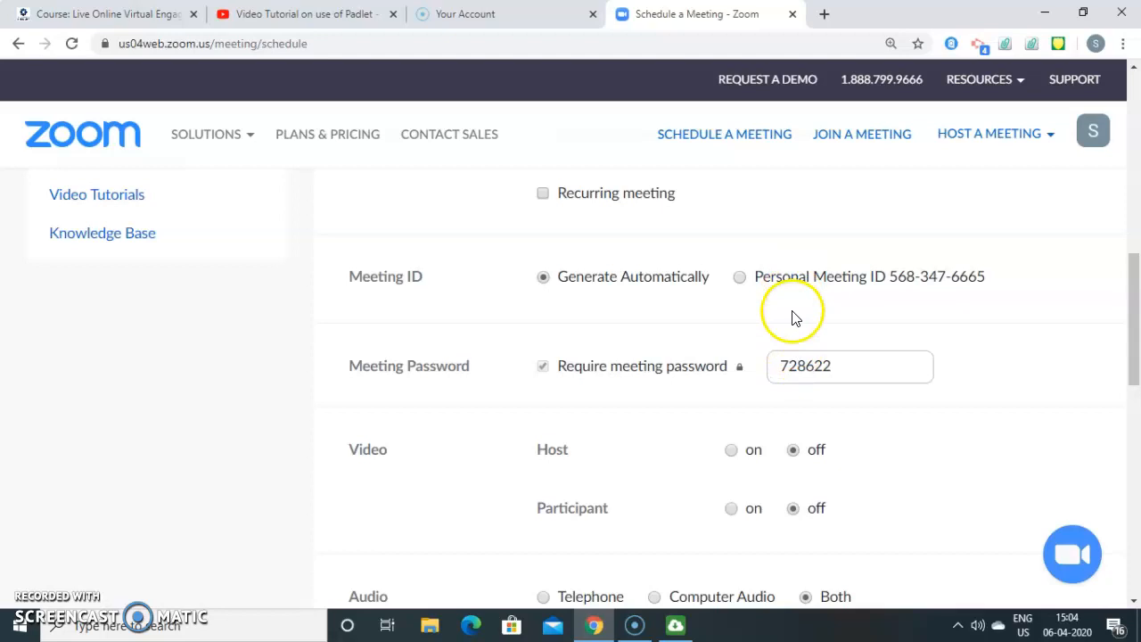
pyautogui.click(798, 363)
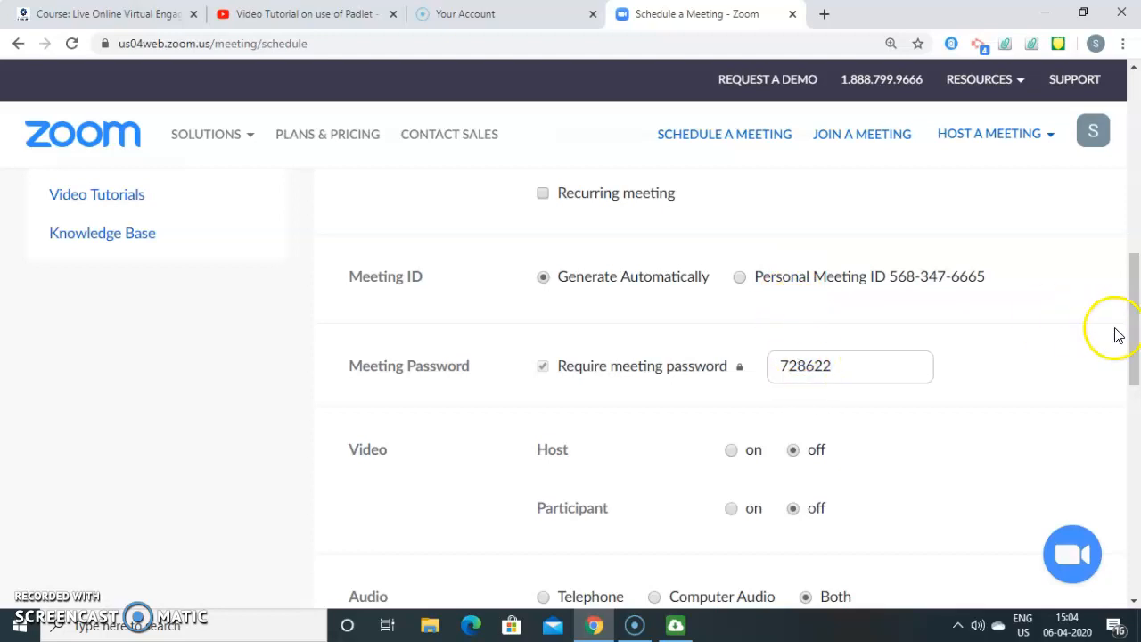
pyautogui.moveTo(1131, 300); pyautogui.dragTo(1135, 340)
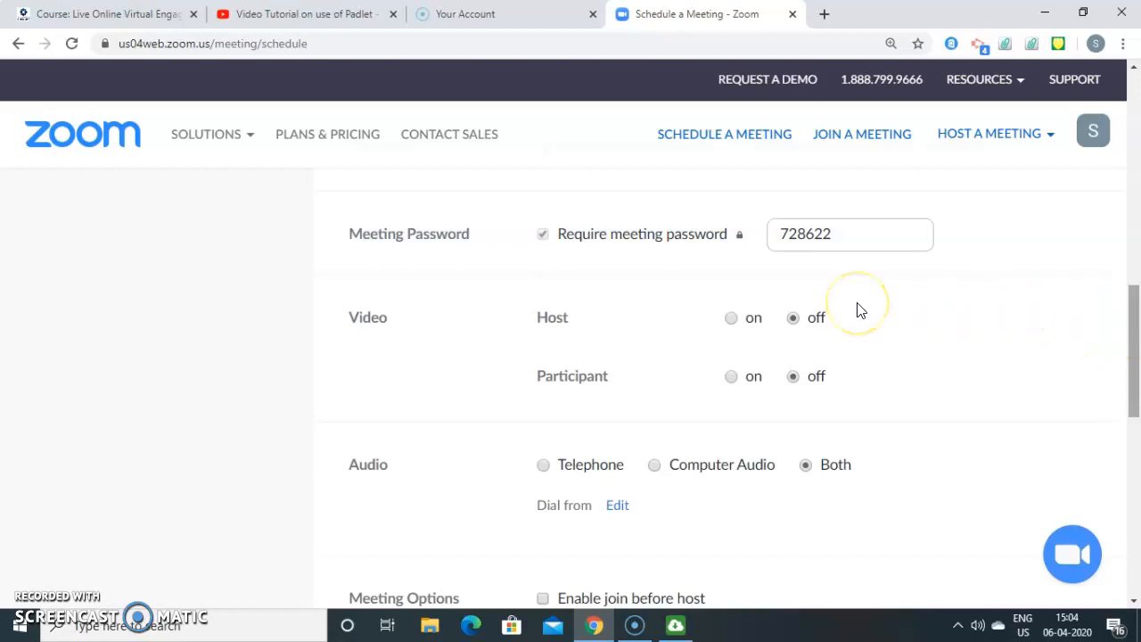
pyautogui.click(800, 331)
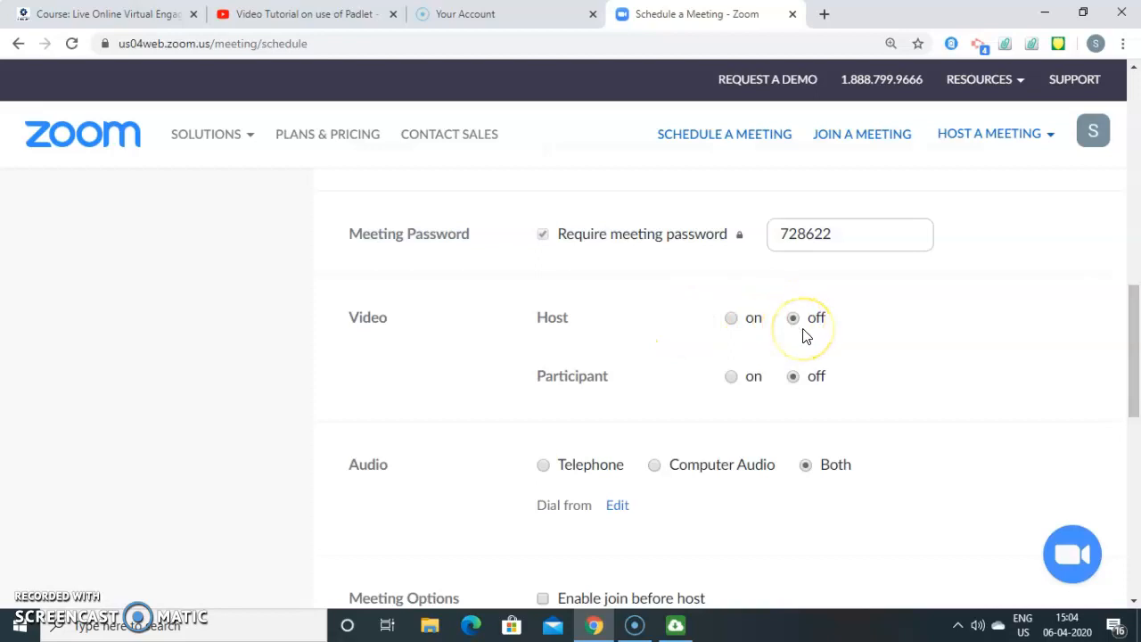
pyautogui.click(803, 377)
# Step: Enable muting participants upon entry in the meeting options
pyautogui.moveTo(1132, 301); pyautogui.dragTo(1134, 370)
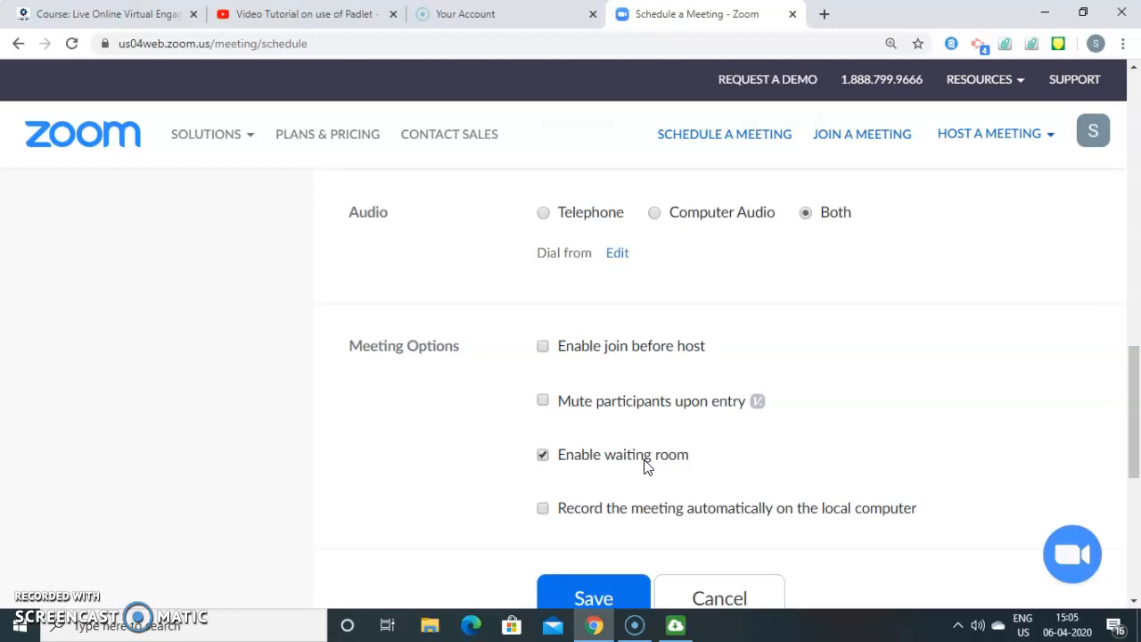
pyautogui.click(543, 400)
pyautogui.moveTo(1132, 387); pyautogui.dragTo(1135, 425)
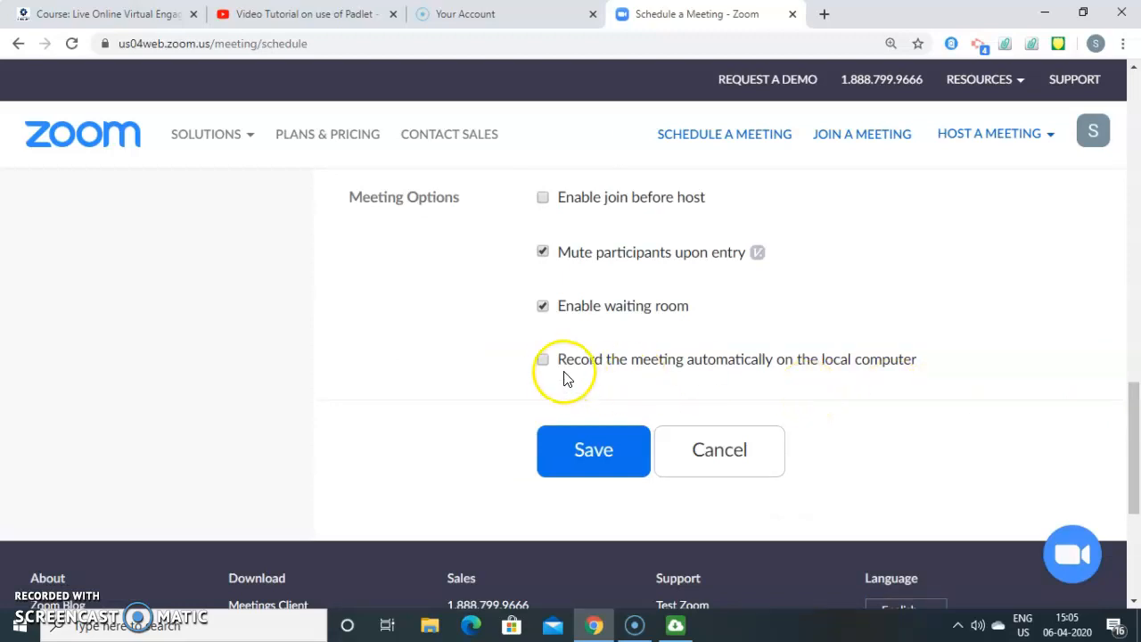
# Step: Enable automatic recording of the meeting on the local computer and save the scheduled meeting
pyautogui.click(543, 360)
pyautogui.click(598, 455)
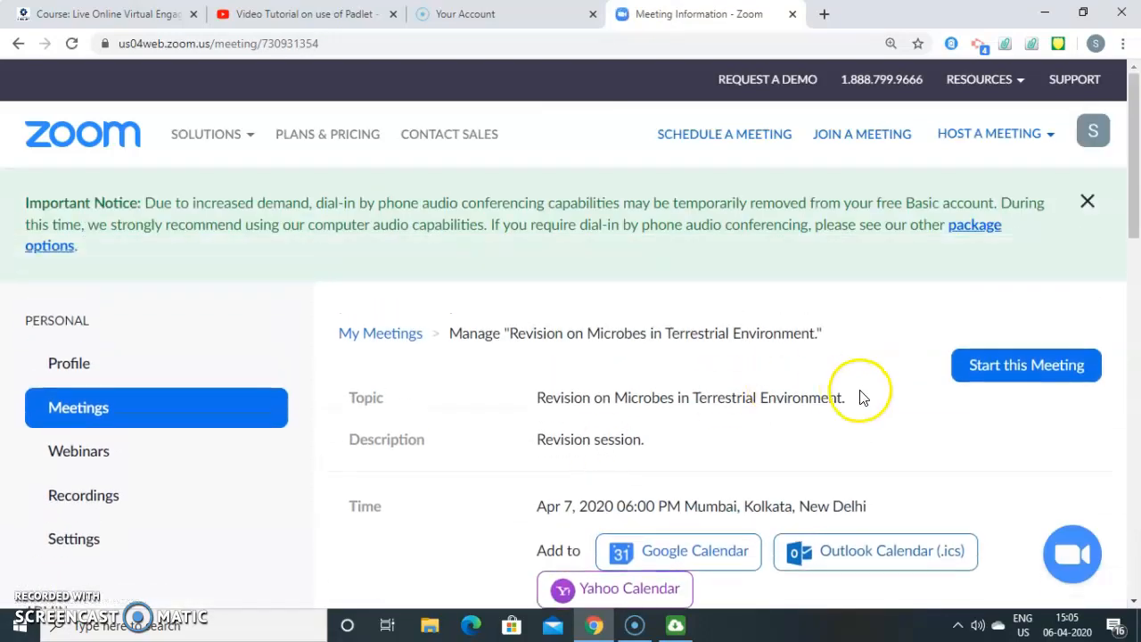
# Step: Open the copyable invitation text for the saved meeting from its join URL details
pyautogui.moveTo(1132, 175); pyautogui.dragTo(1133, 321)
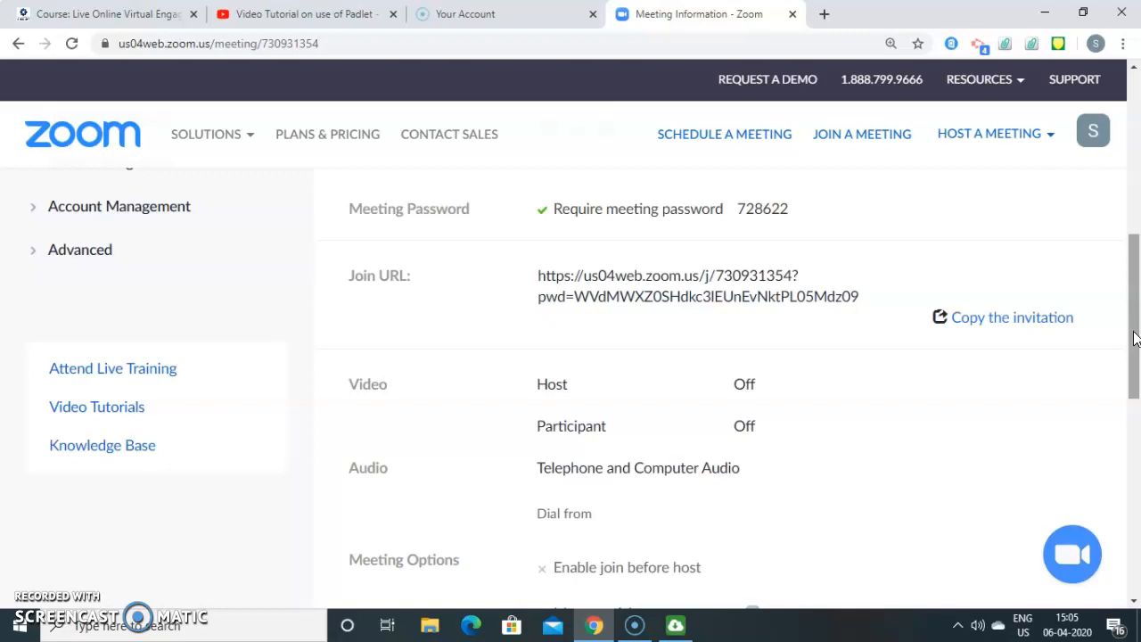
pyautogui.click(1025, 331)
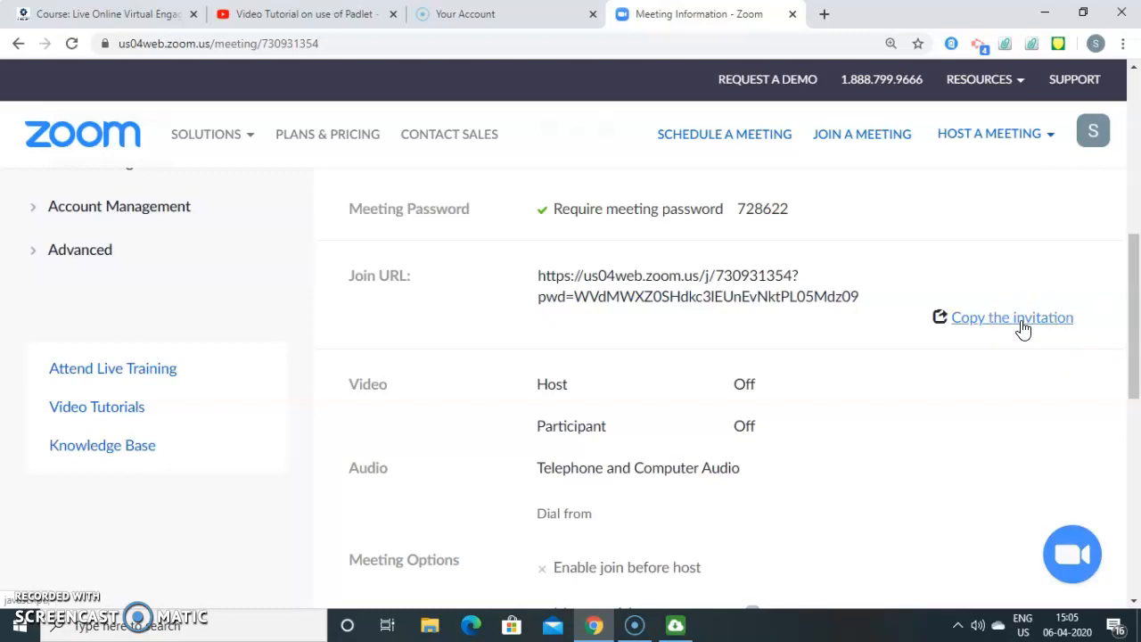
pyautogui.click(1017, 330)
pyautogui.click(1017, 324)
pyautogui.click(1004, 325)
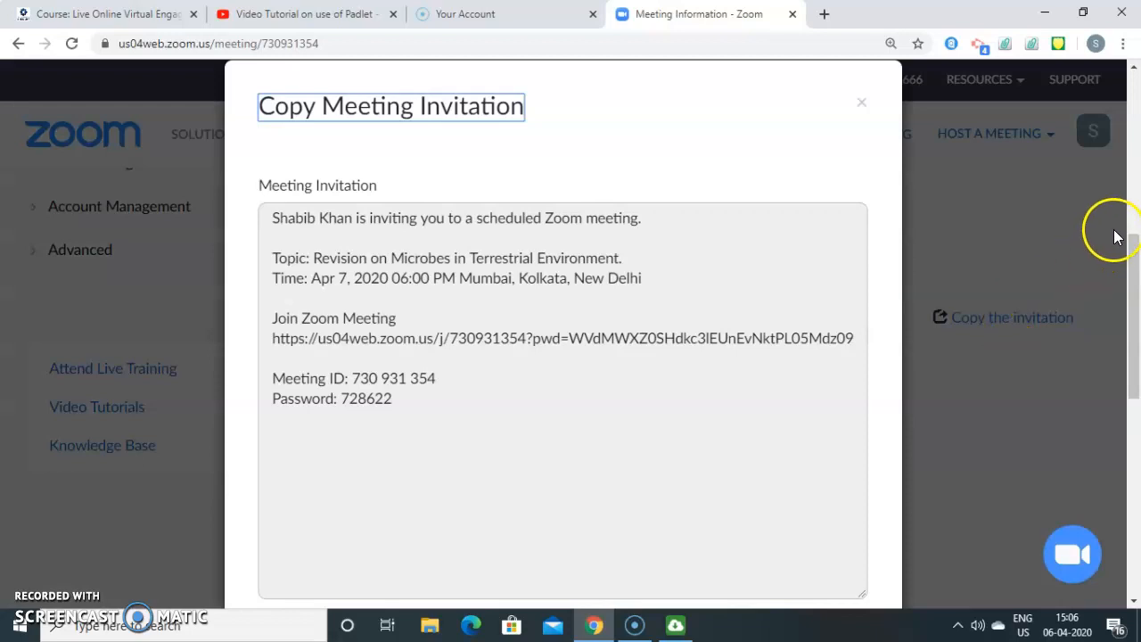
# Step: Copy the full meeting invitation, including the topic, time, join link, meeting ID and password
pyautogui.moveTo(1131, 252); pyautogui.dragTo(1135, 279)
pyautogui.hotkey('ctrl', '-')
pyautogui.moveTo(1134, 279); pyautogui.dragTo(1134, 321)
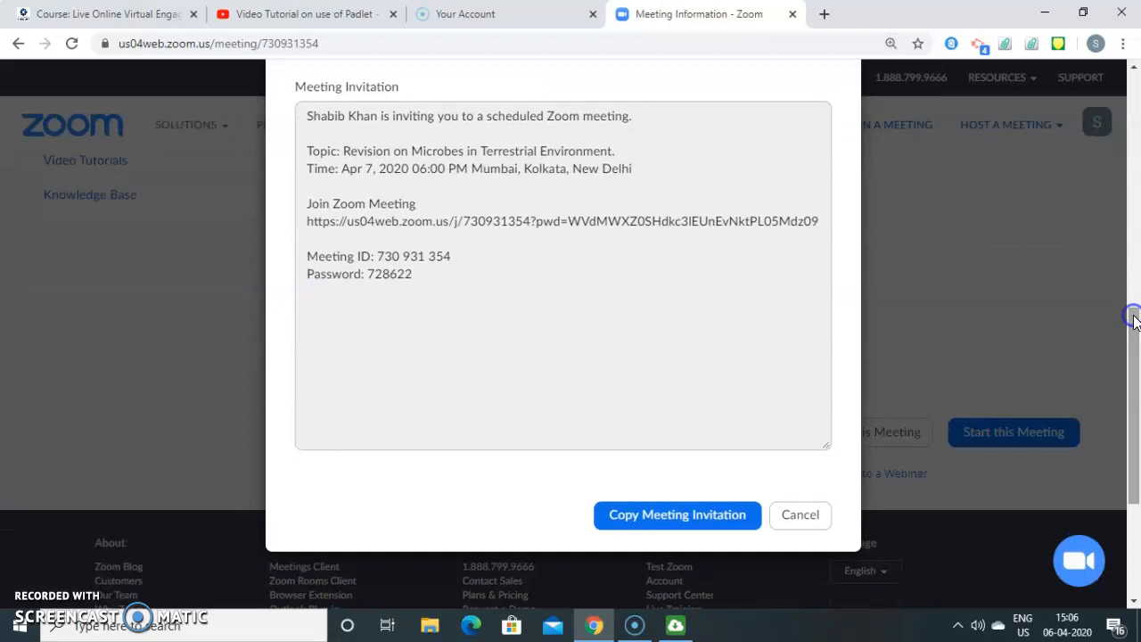
pyautogui.click(693, 519)
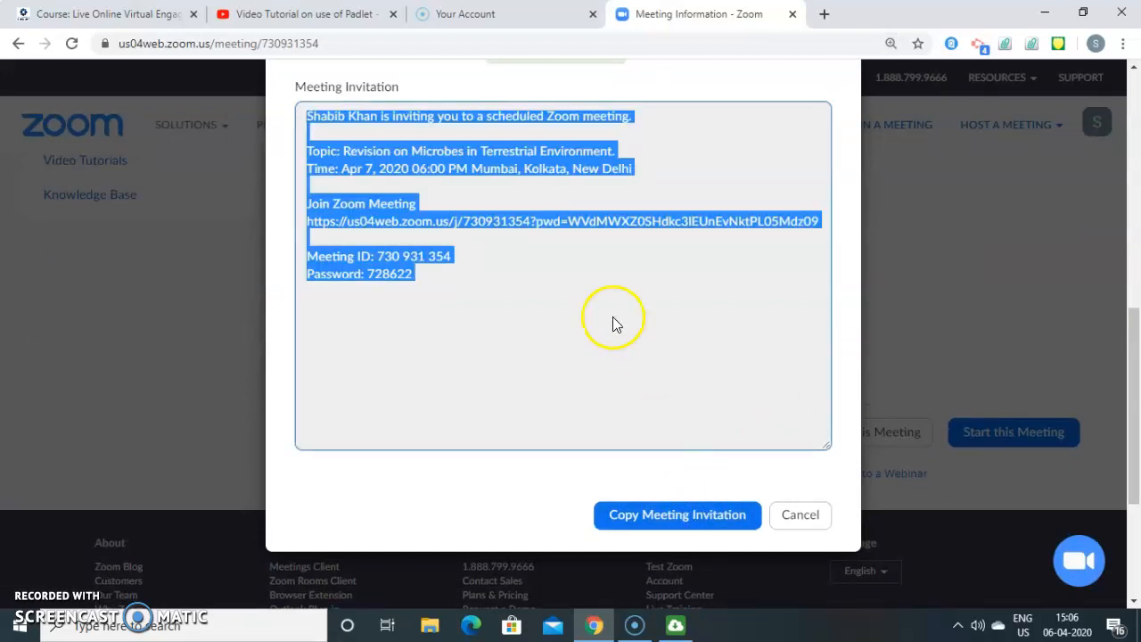
pyautogui.click(544, 301)
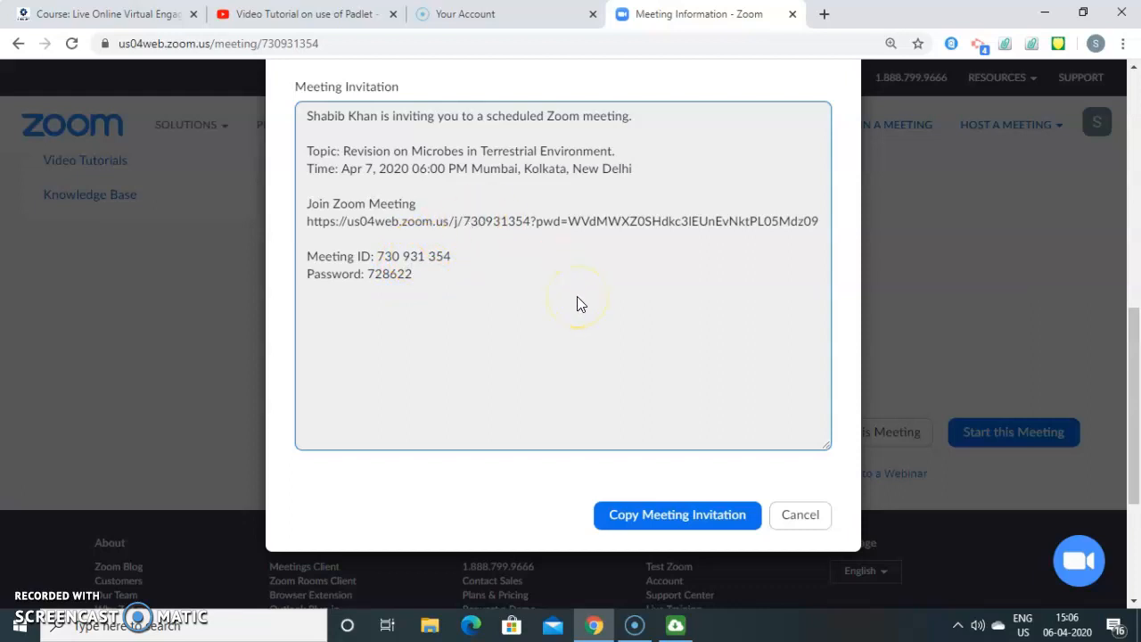
pyautogui.click(662, 527)
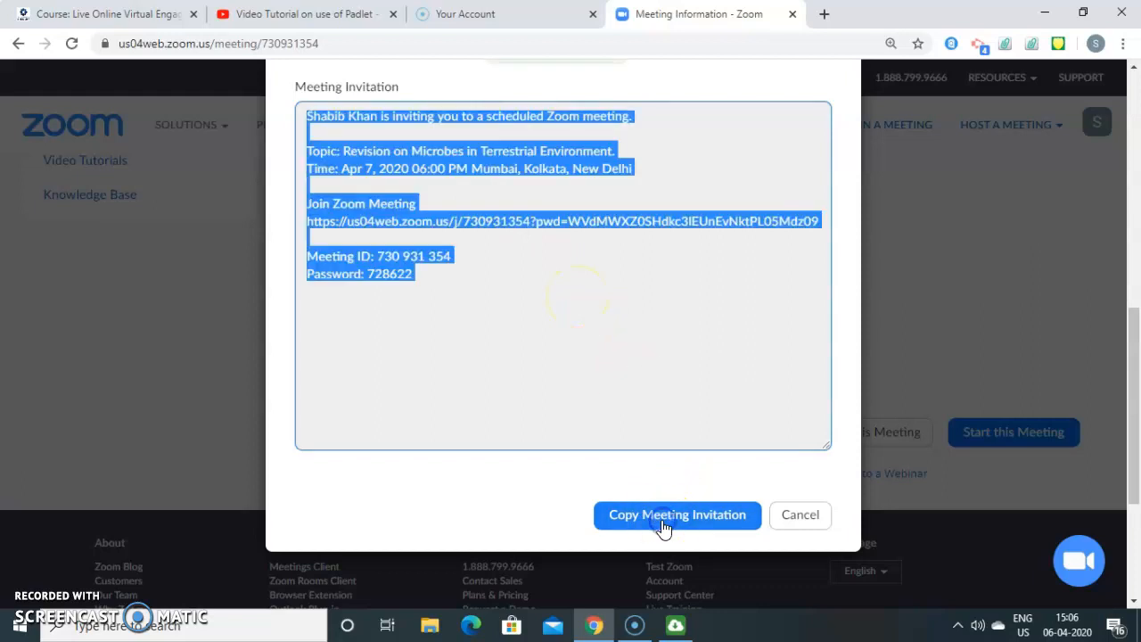